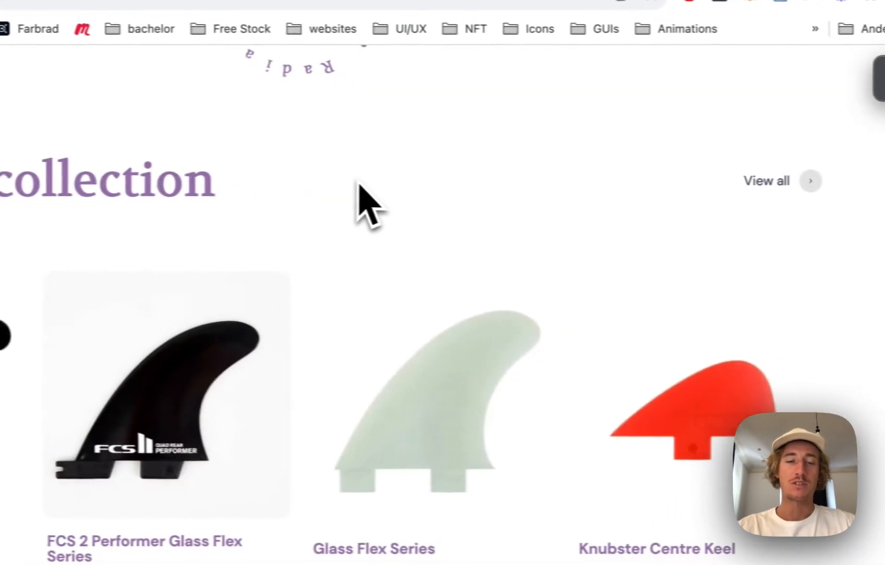
# Step: Browse through the products in the storefront's Featured collection slider
pyautogui.hscroll(5, 753, 444)
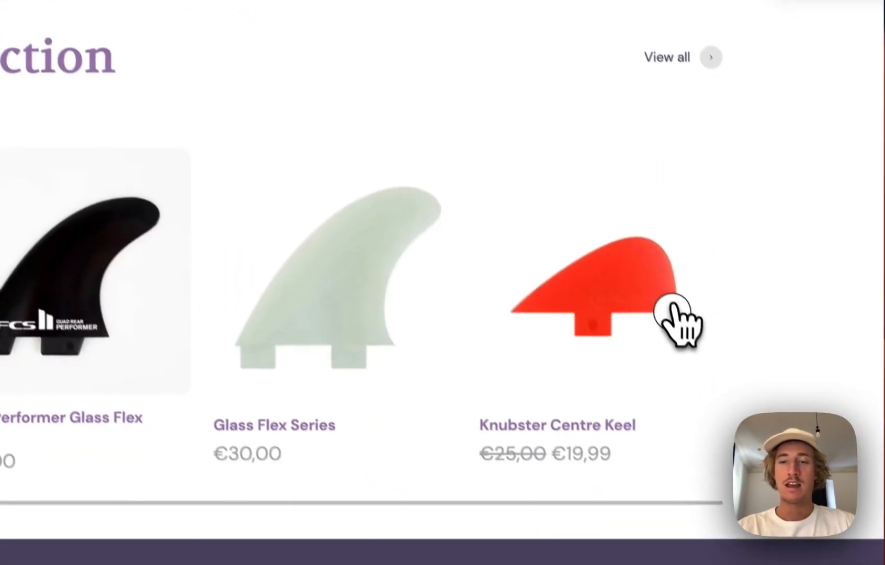
pyautogui.hscroll(10, 660, 293)
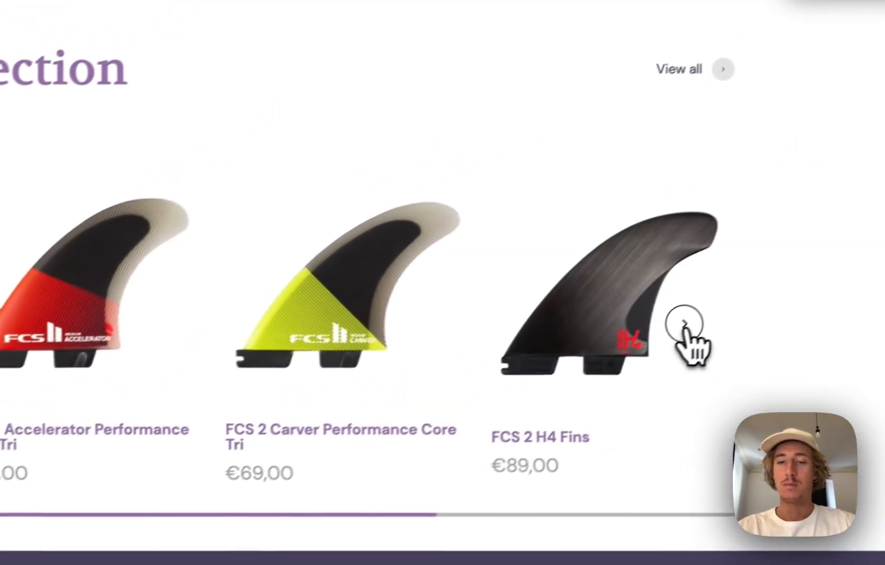
pyautogui.click(684, 322)
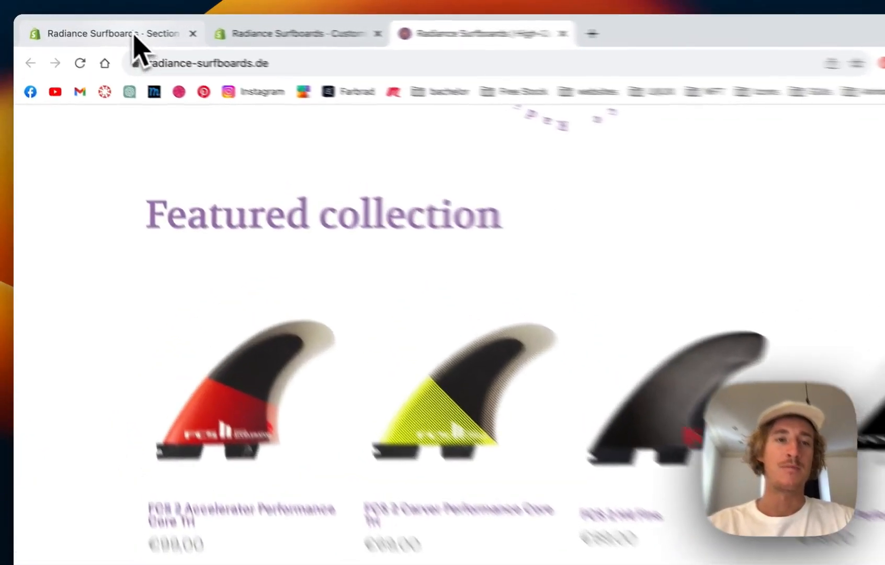
# Step: Switch to Section Store, search the sections for "collection" and view the Featured Collection section's details
pyautogui.click(104, 29)
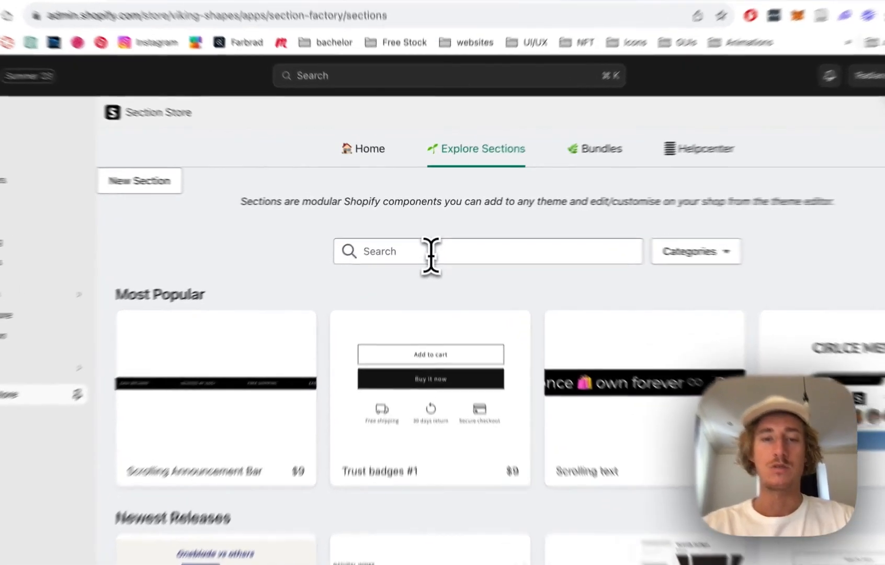
pyautogui.click(428, 245)
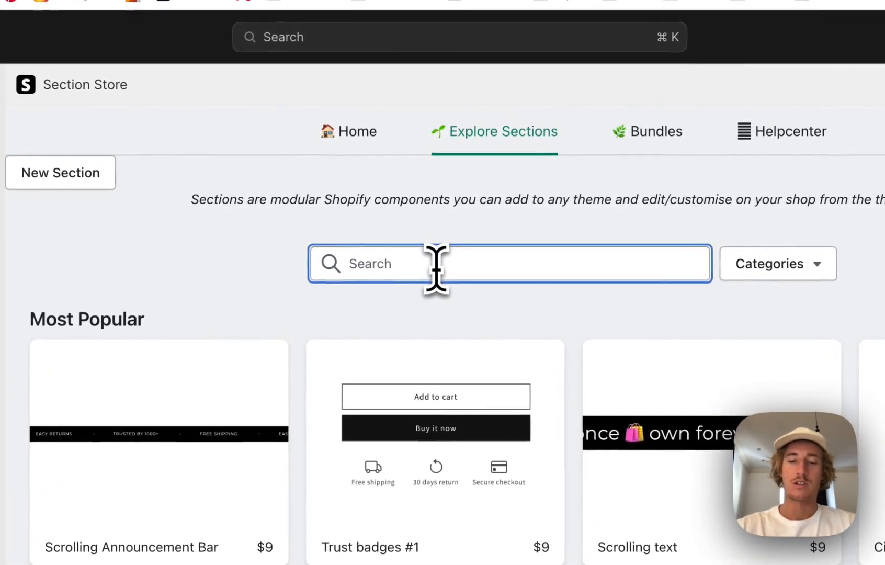
pyautogui.write('collection')
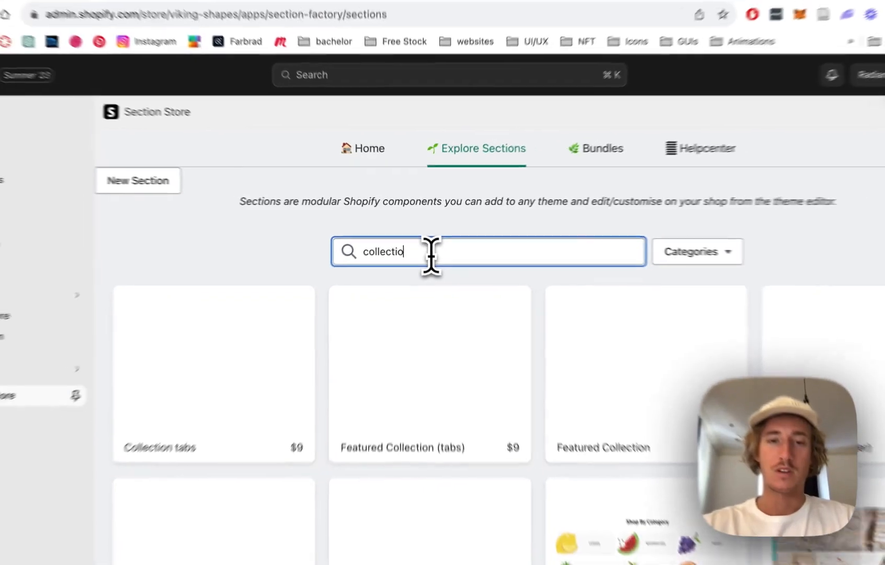
pyautogui.scroll(-1, 774, 477)
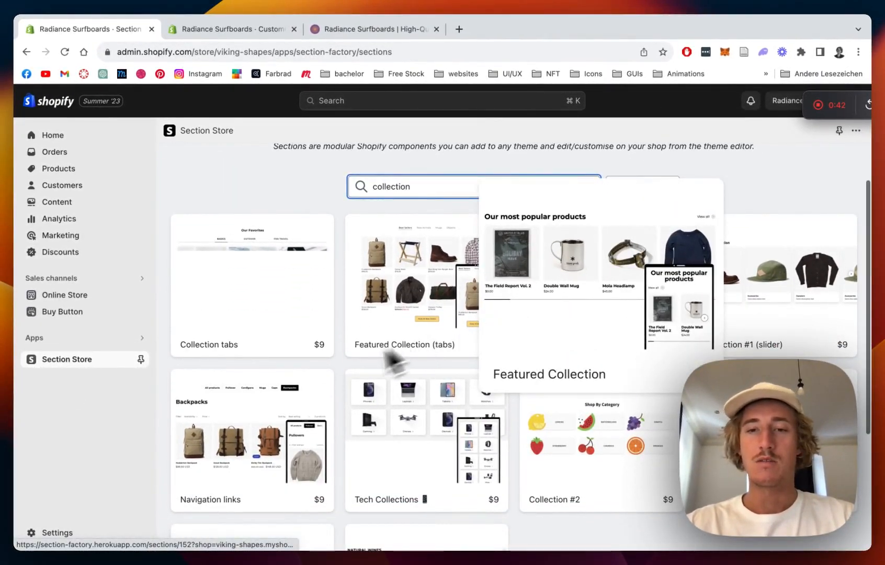
pyautogui.scroll(-2, 345, 473)
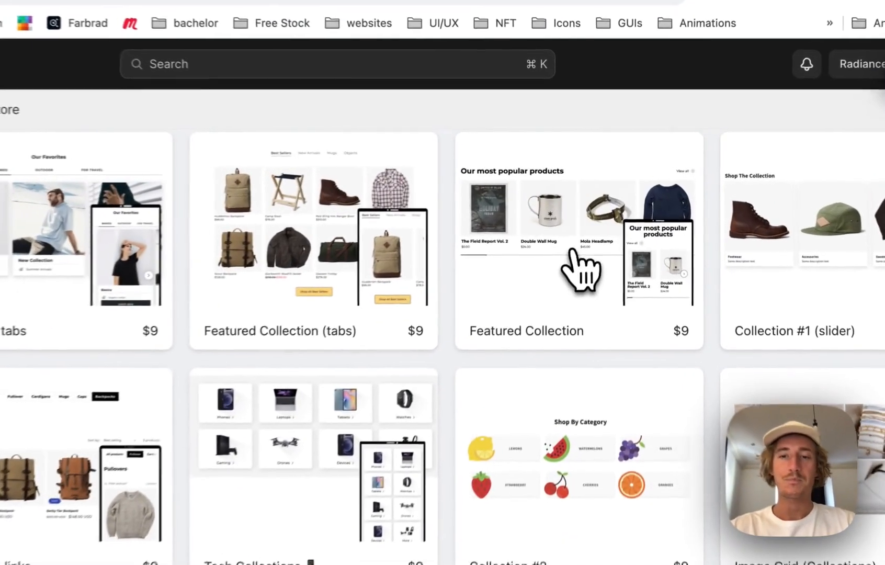
pyautogui.moveTo(609, 230)
pyautogui.click(568, 254)
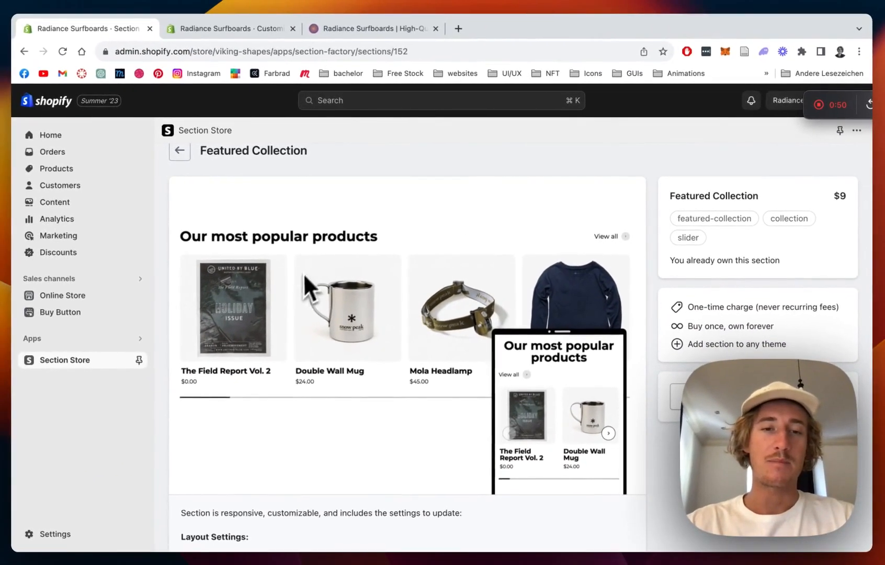
pyautogui.scroll(-1, 426, 374)
pyautogui.scroll(1, 427, 375)
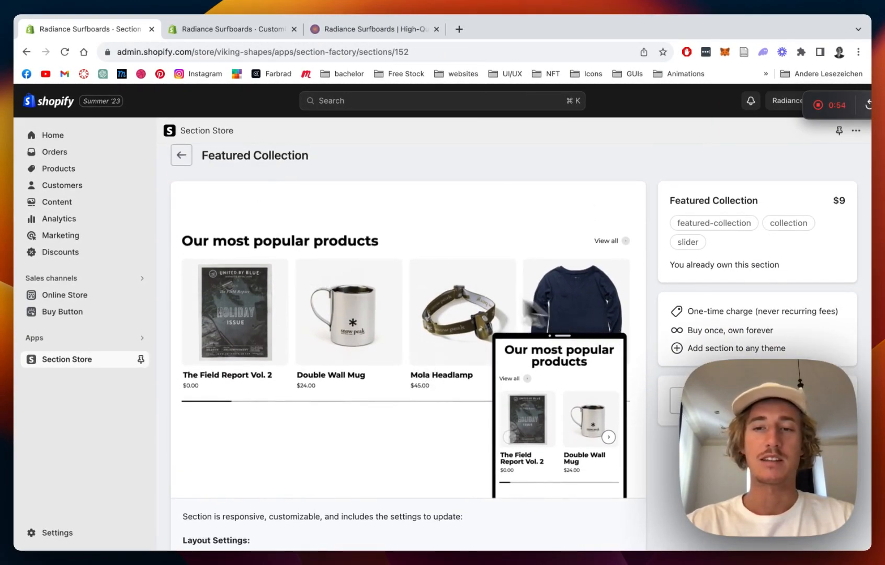
pyautogui.scroll(1, 441, 280)
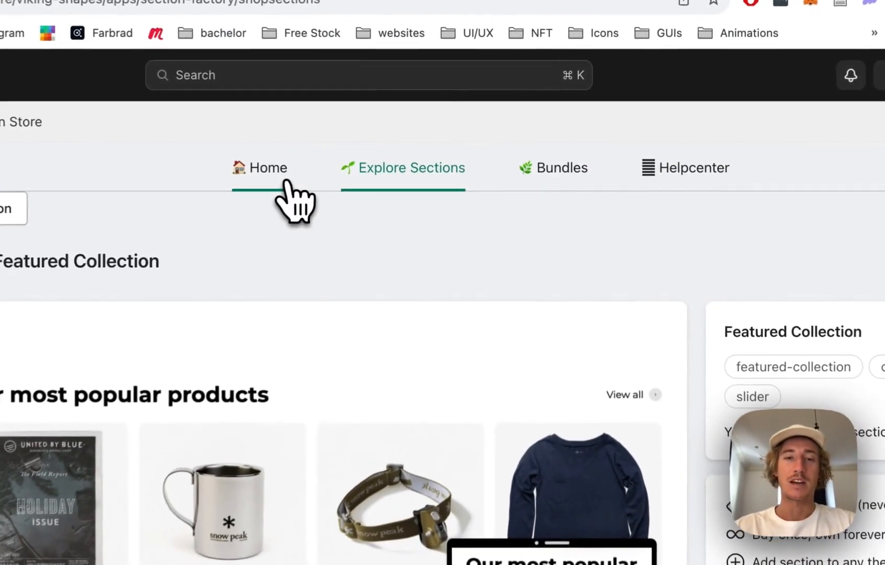
# Step: Find Featured Collection among the owned sections and bring up the themes it can be added to
pyautogui.click(282, 182)
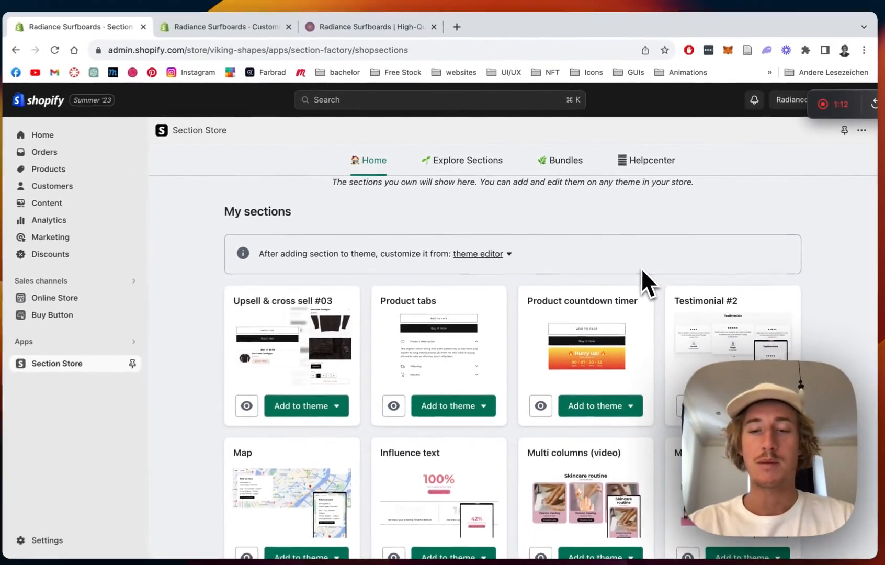
pyautogui.scroll(-5, 640, 266)
pyautogui.scroll(-4, 639, 267)
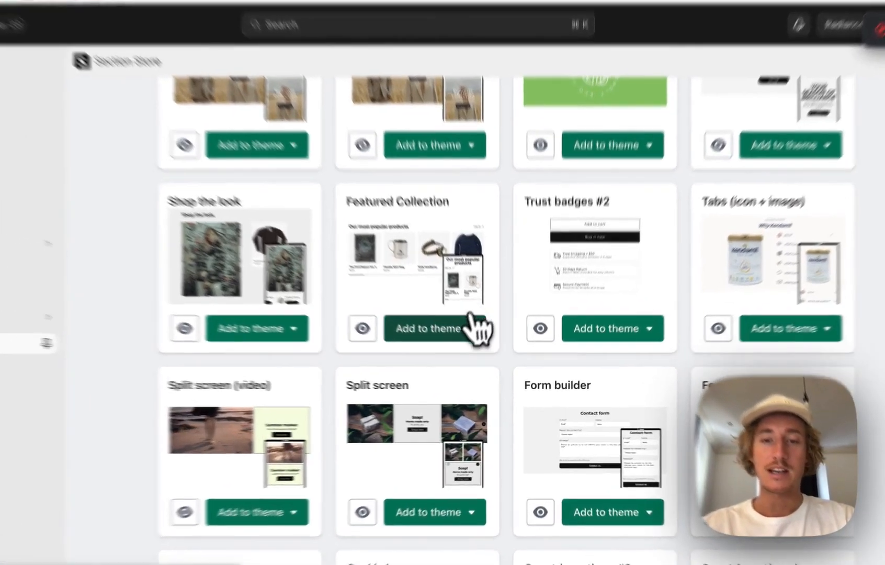
pyautogui.click(444, 342)
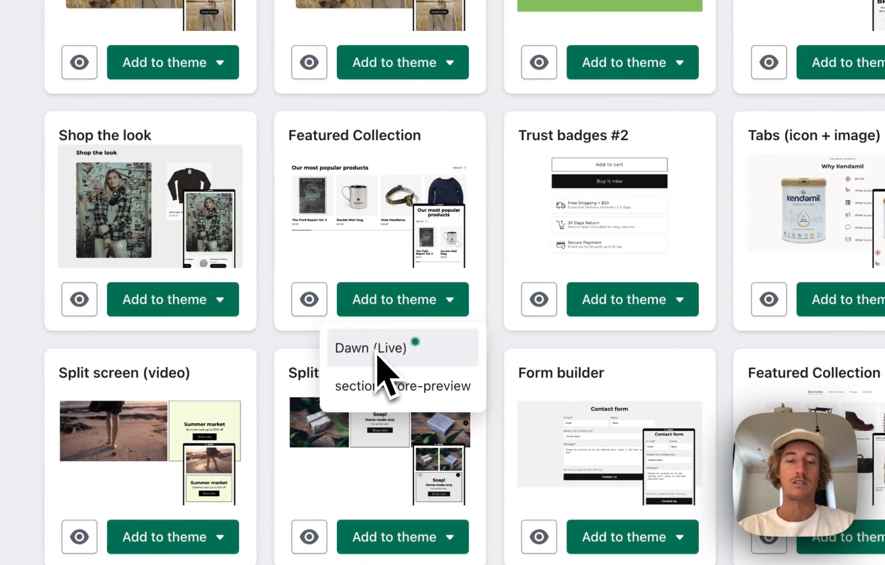
# Step: Show the theme editor choices above the owned sections and switch to the live Dawn theme's editor
pyautogui.scroll(8, 781, 266)
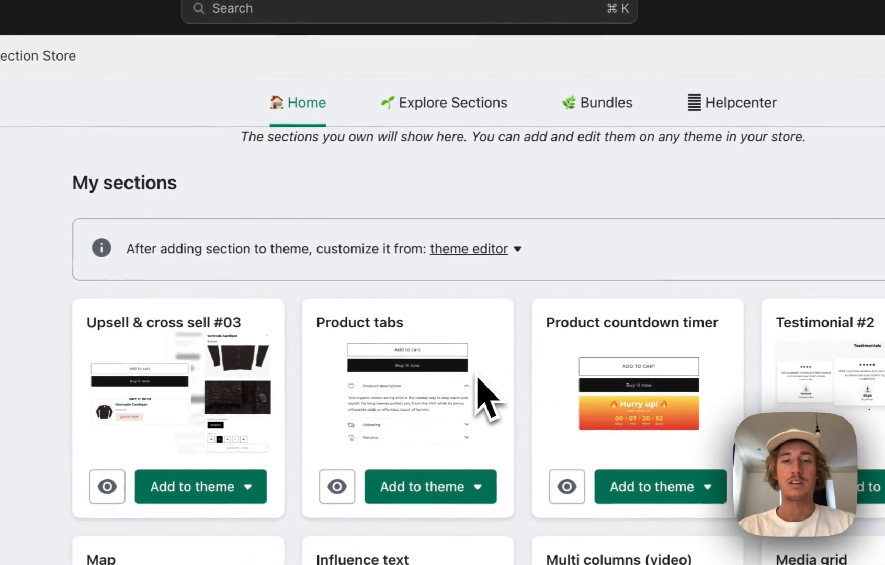
pyautogui.click(482, 254)
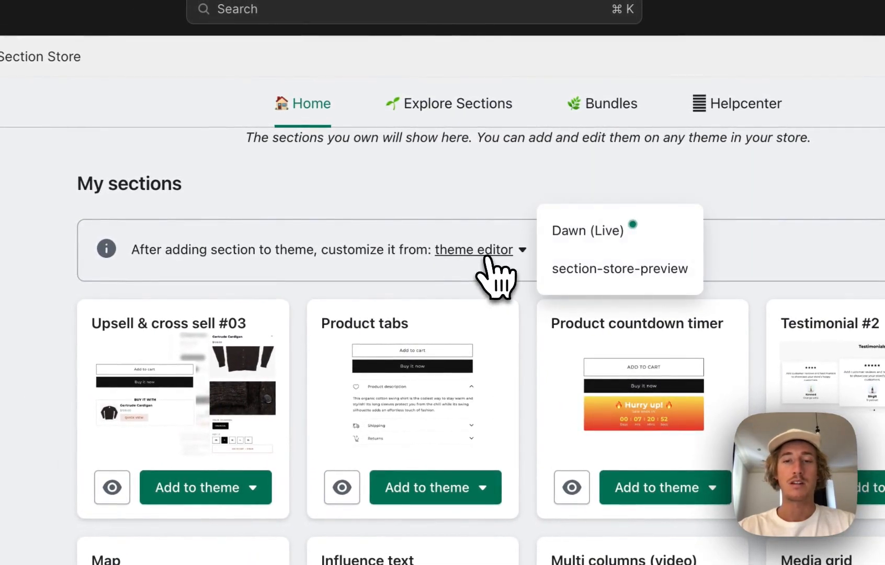
pyautogui.click(254, 191)
pyautogui.click(341, 38)
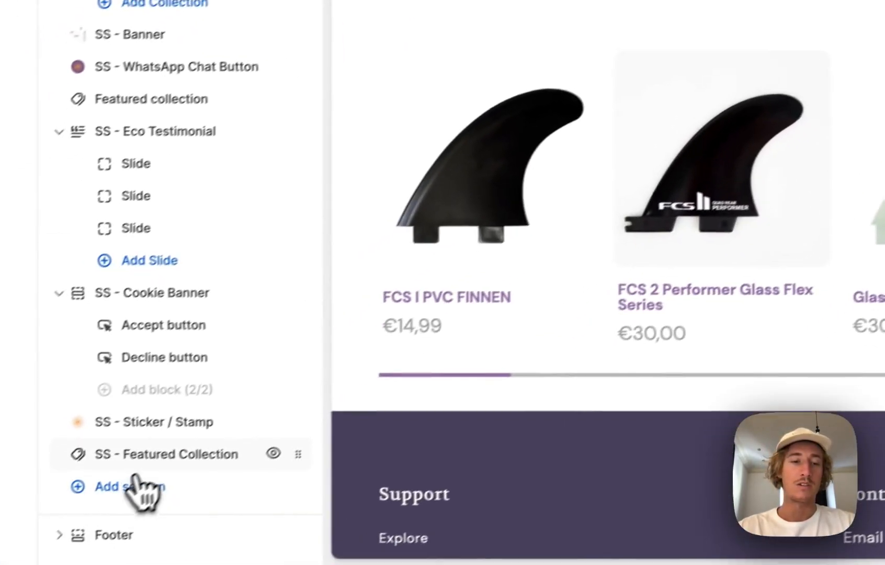
# Step: Remove the existing SS - Featured Collection section from the home page and save the theme
pyautogui.click(78, 520)
pyautogui.scroll(-20, 207, 270)
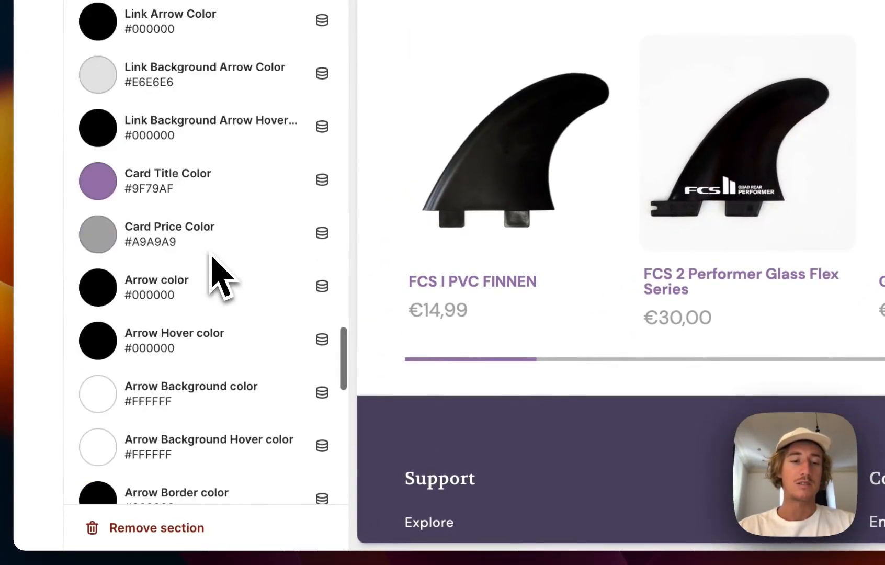
pyautogui.click(189, 527)
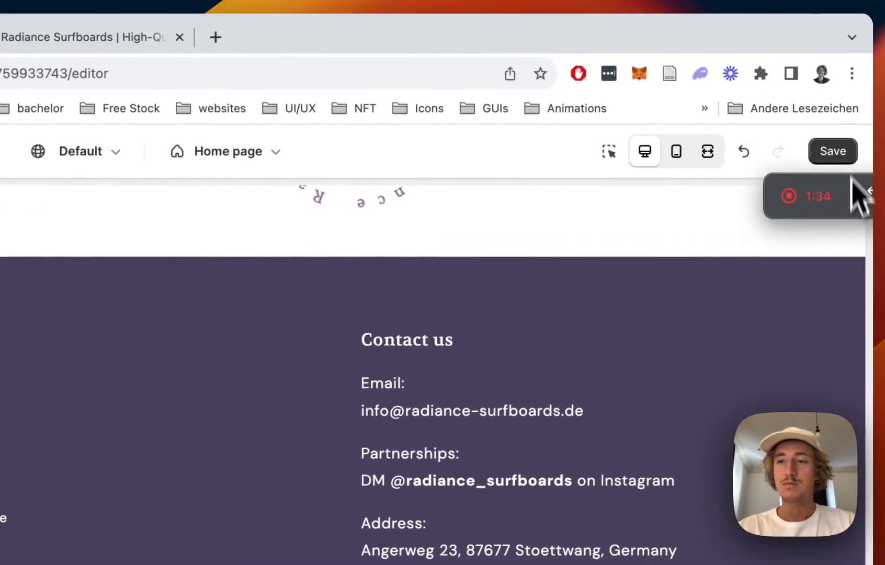
pyautogui.click(831, 152)
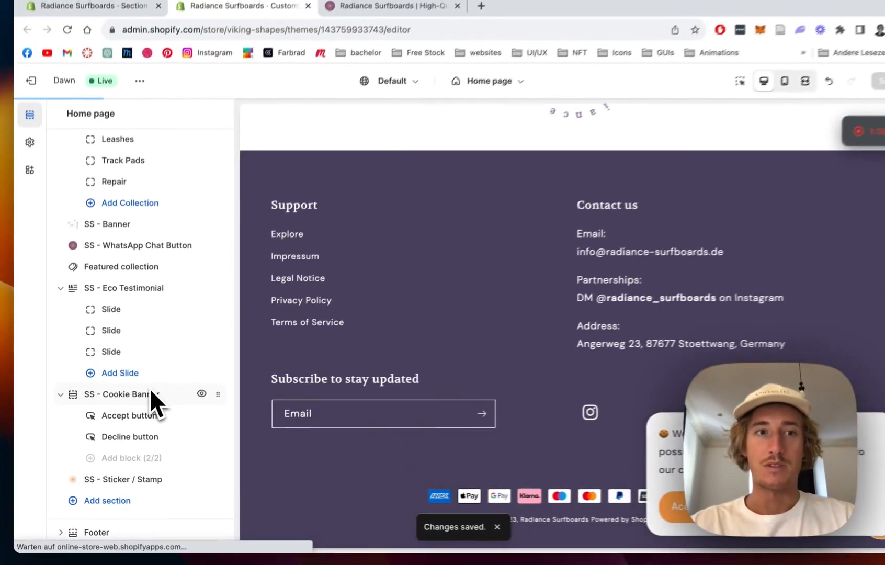
# Step: Search the available sections for "collection", add SS - Featured Collection to the home page and save
pyautogui.click(111, 500)
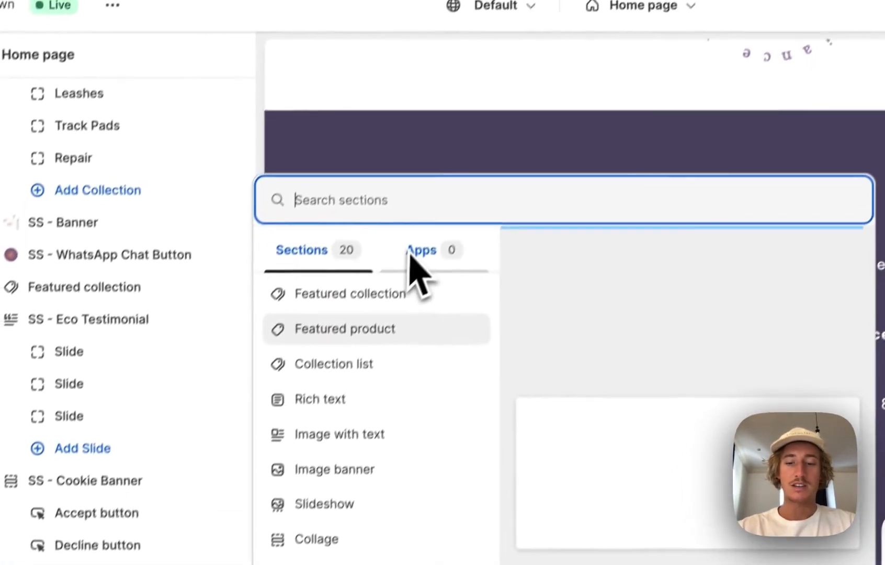
pyautogui.write('collecti')
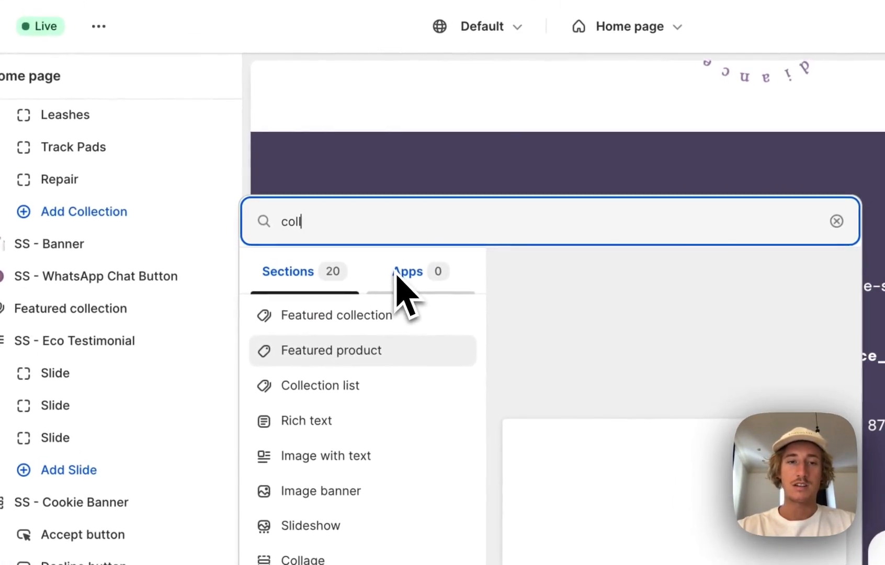
pyautogui.write('on')
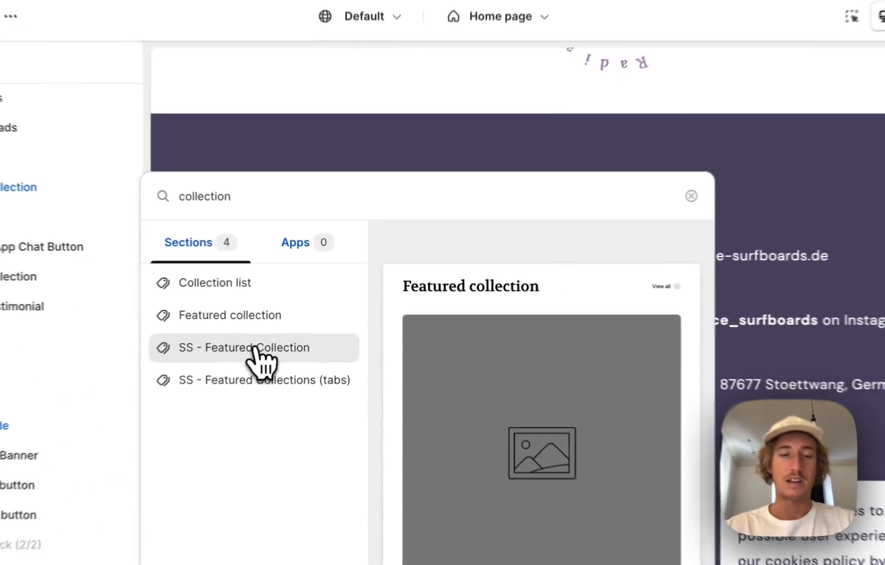
pyautogui.click(302, 328)
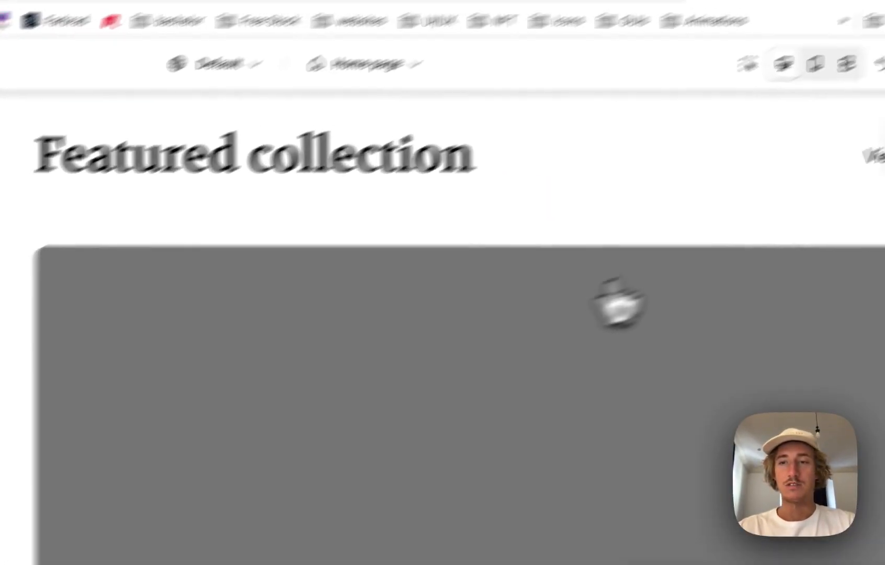
pyautogui.click(847, 122)
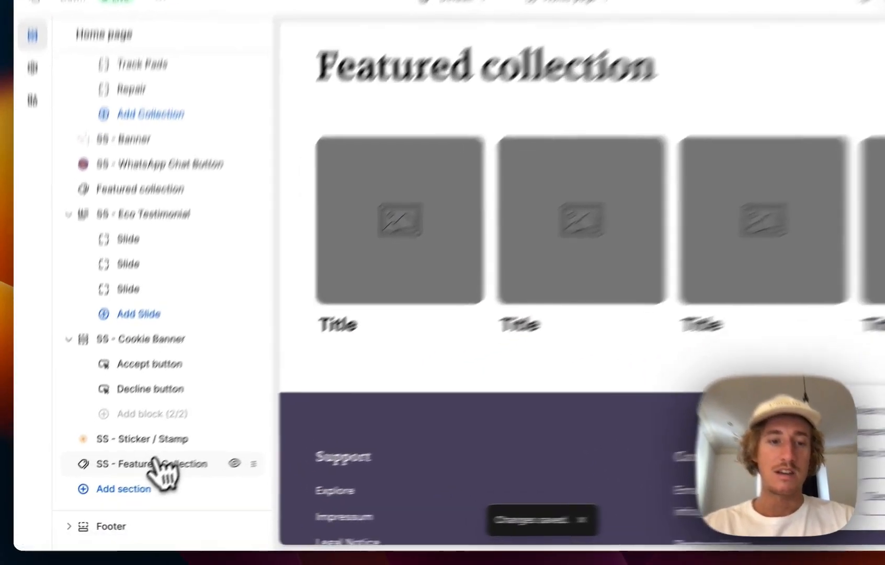
# Step: Open the new SS - Featured Collection section's settings and assign the Fins collection to it
pyautogui.click(116, 480)
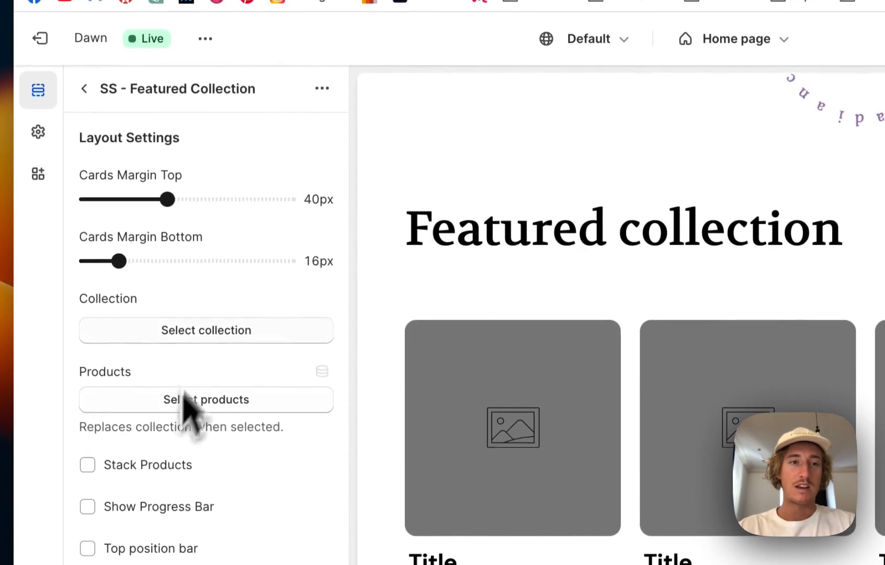
pyautogui.scroll(-8, 220, 178)
pyautogui.scroll(5, 217, 178)
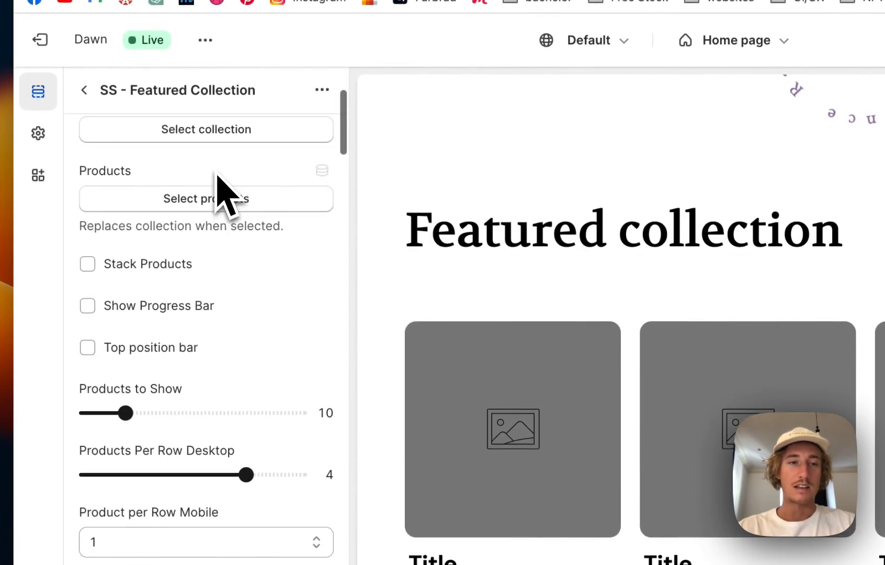
pyautogui.click(195, 283)
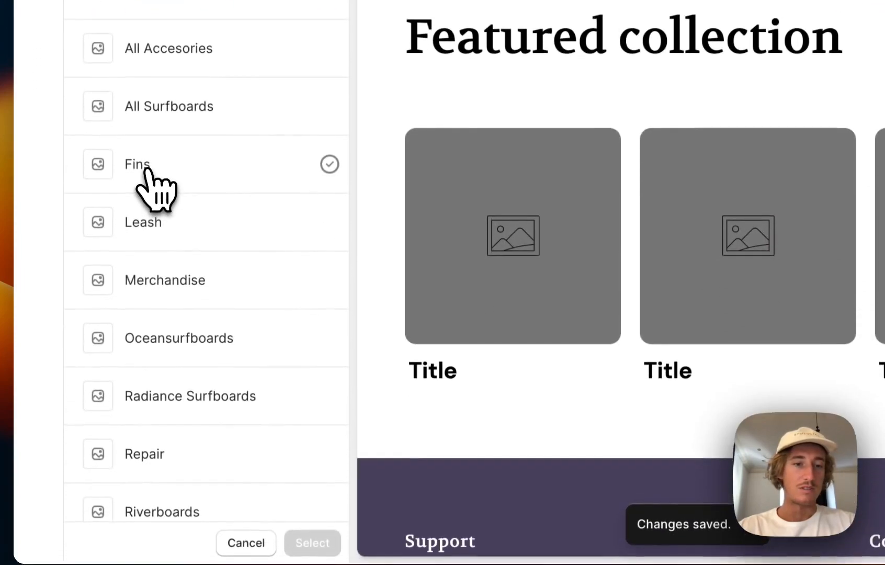
pyautogui.click(146, 166)
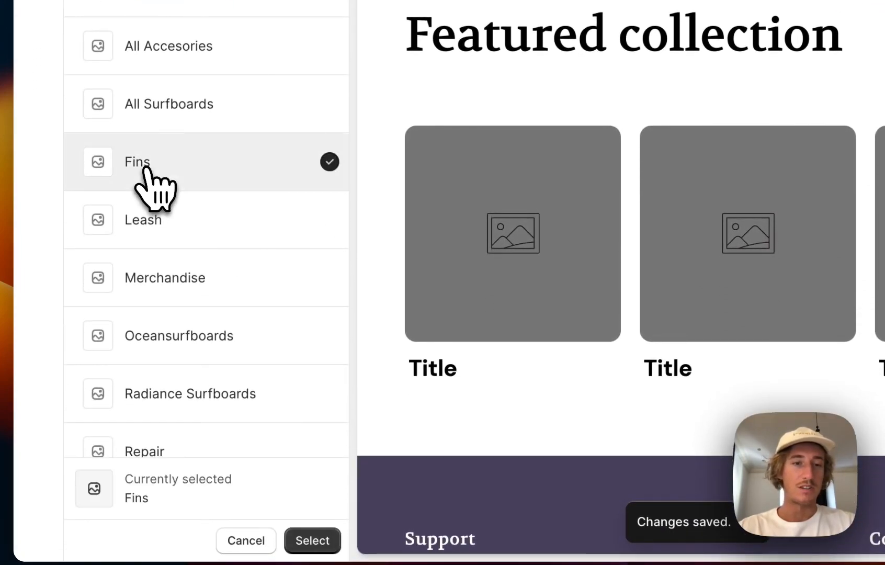
pyautogui.click(309, 537)
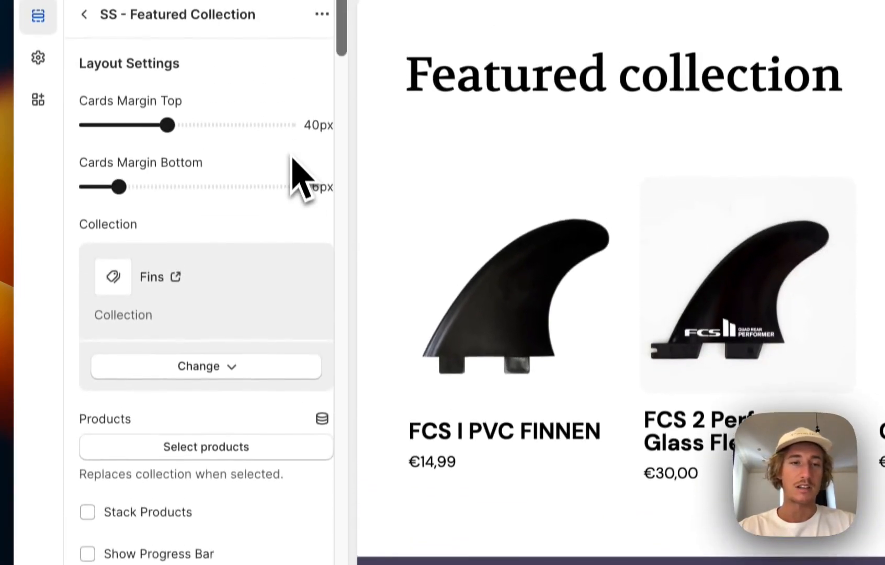
# Step: Enable Show Progress Bar for the section, then try Top position bar and turn it off again
pyautogui.scroll(-4, 295, 191)
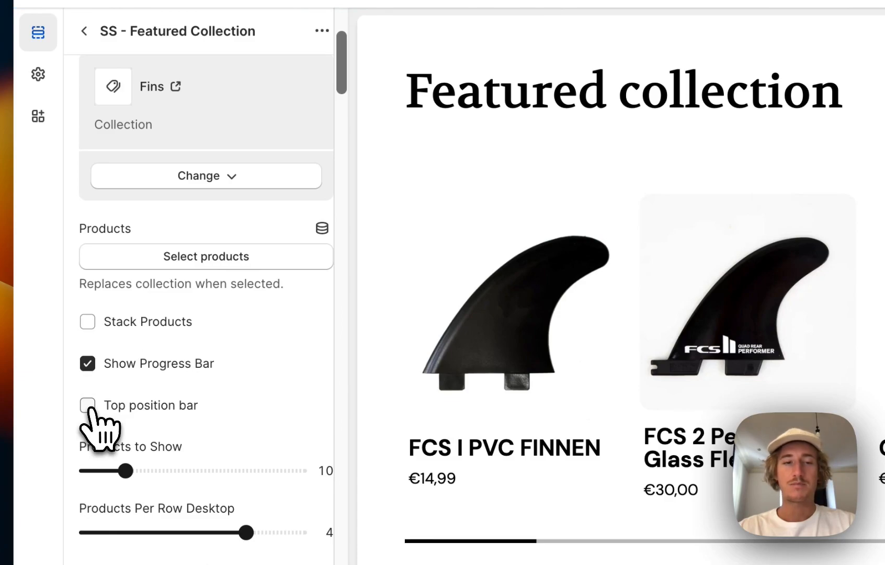
pyautogui.click(87, 405)
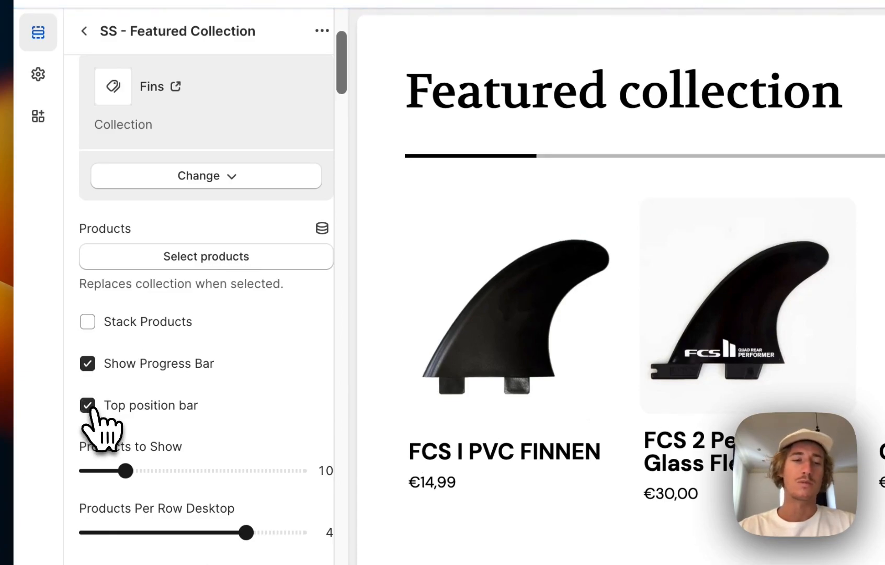
pyautogui.click(87, 405)
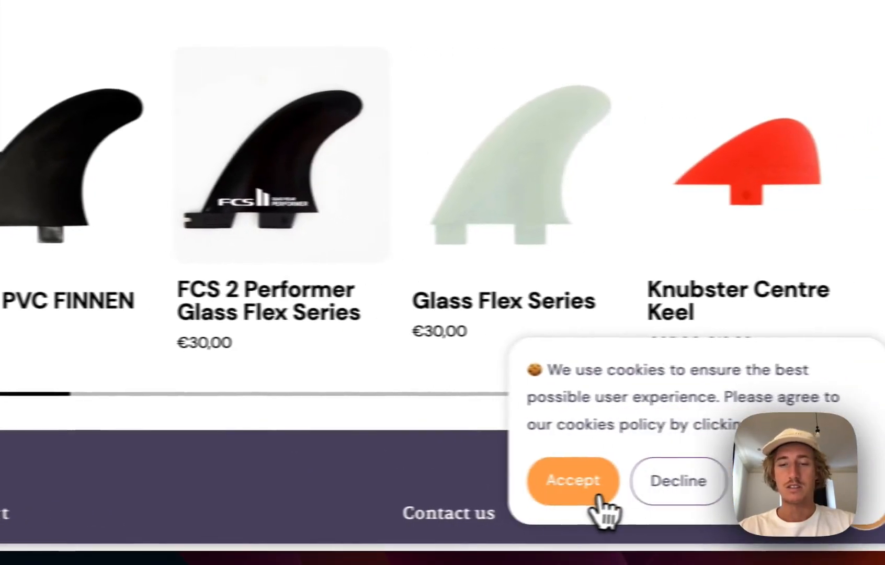
# Step: Accept the cookie notice in the store preview and try a larger Image Border Radius for the product cards
pyautogui.click(596, 497)
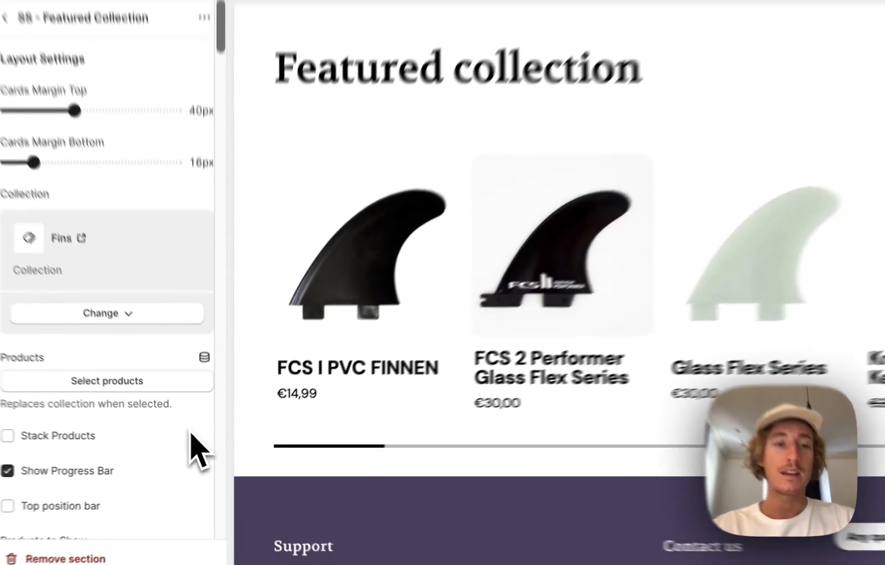
pyautogui.scroll(-10, 191, 434)
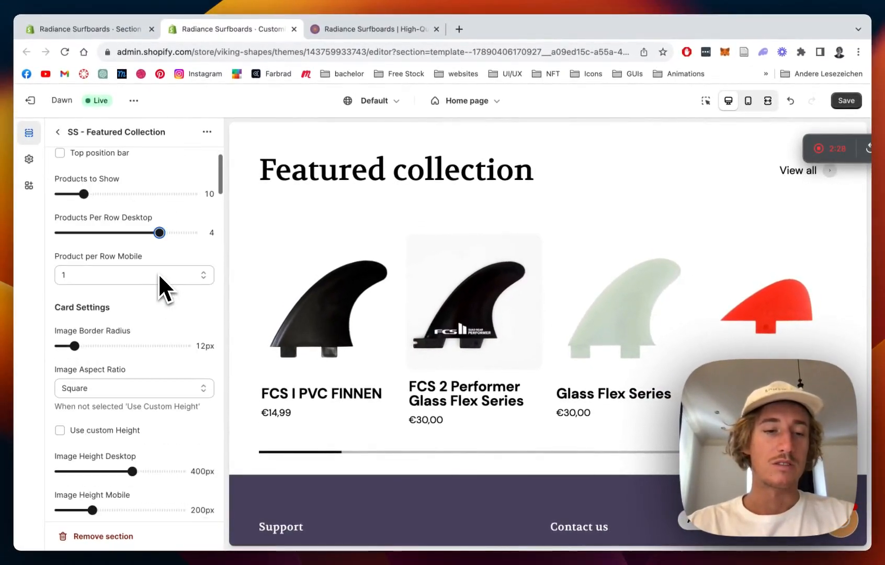
pyautogui.scroll(-3, 158, 273)
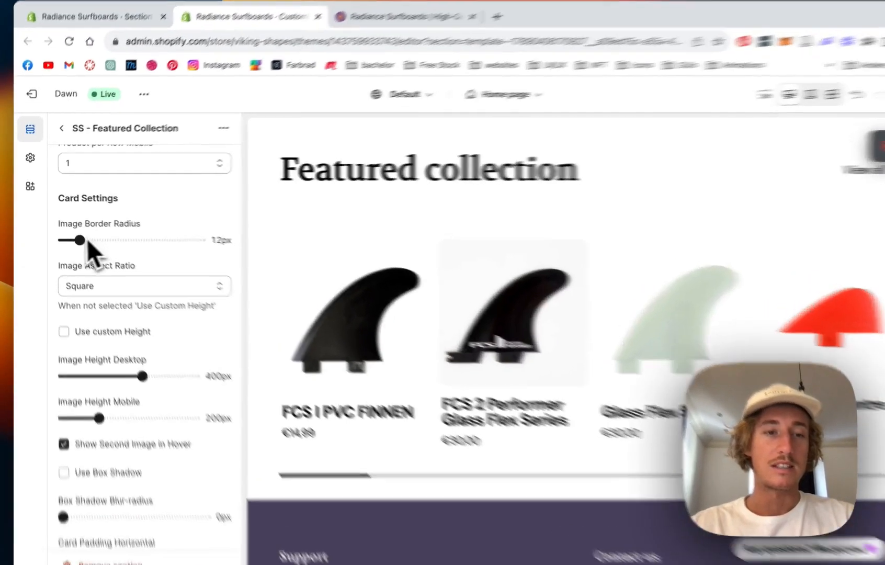
pyautogui.moveTo(83, 240); pyautogui.dragTo(104, 239)
pyautogui.scroll(-4, 147, 270)
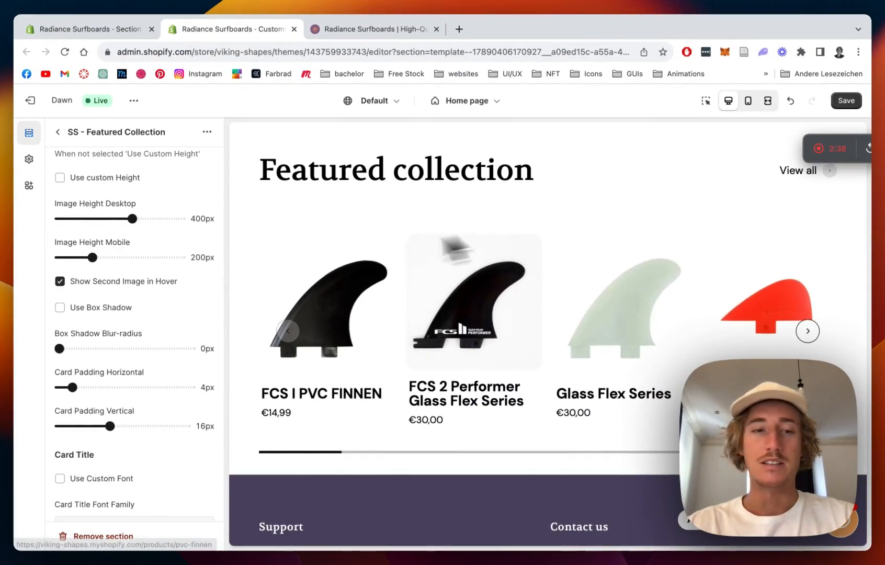
# Step: Set Card Padding Vertical to 28px and Card Title Size to 14px for the product cards
pyautogui.scroll(-2, 161, 294)
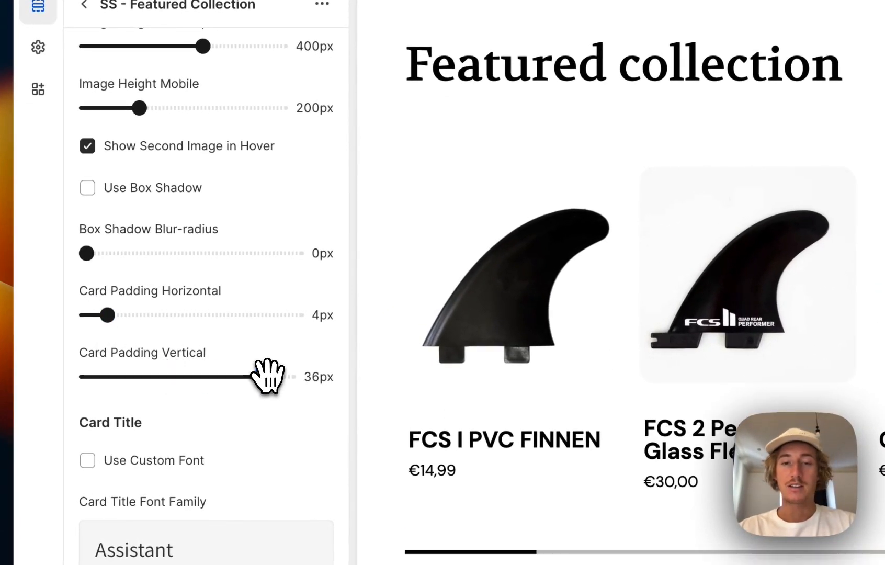
pyautogui.scroll(-5, 220, 379)
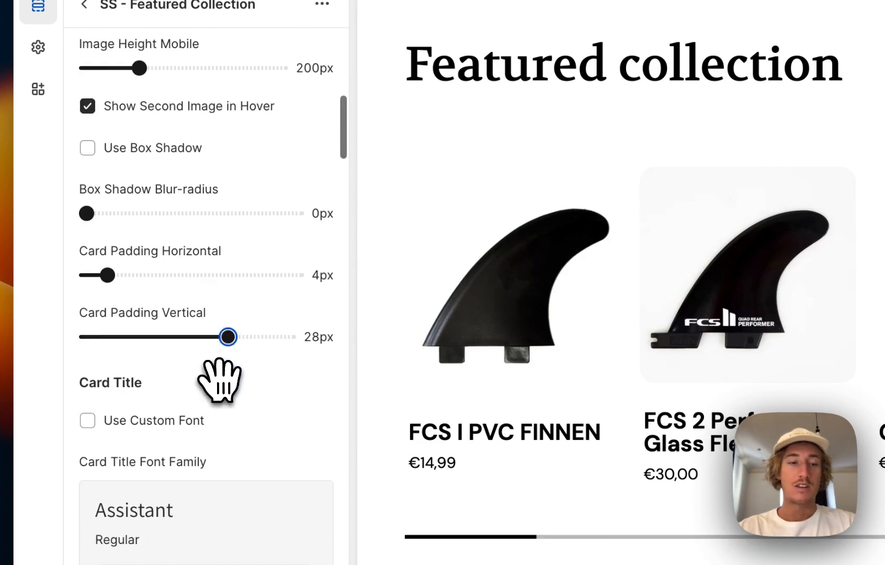
pyautogui.scroll(-4, 129, 261)
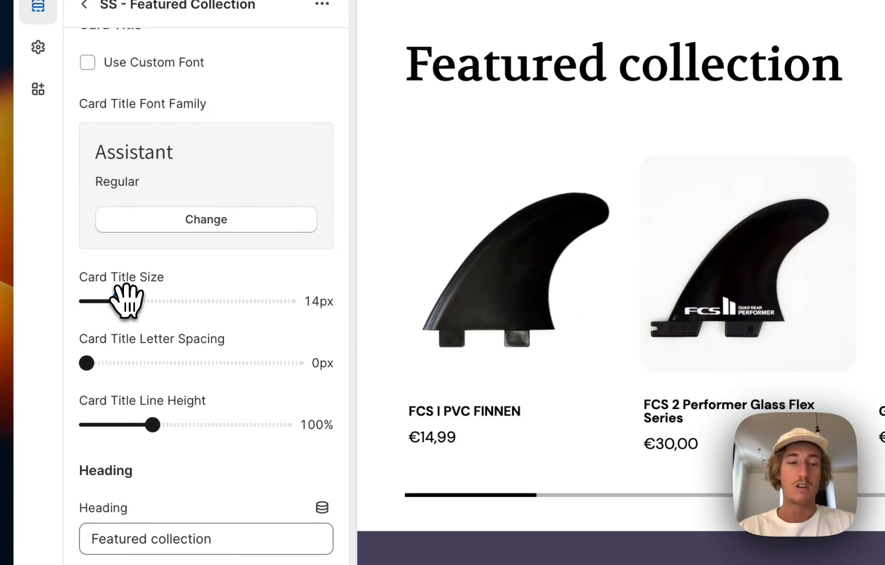
# Step: Replace the section's heading text with "Select a decent FIn for your surfboard"
pyautogui.scroll(-4, 224, 257)
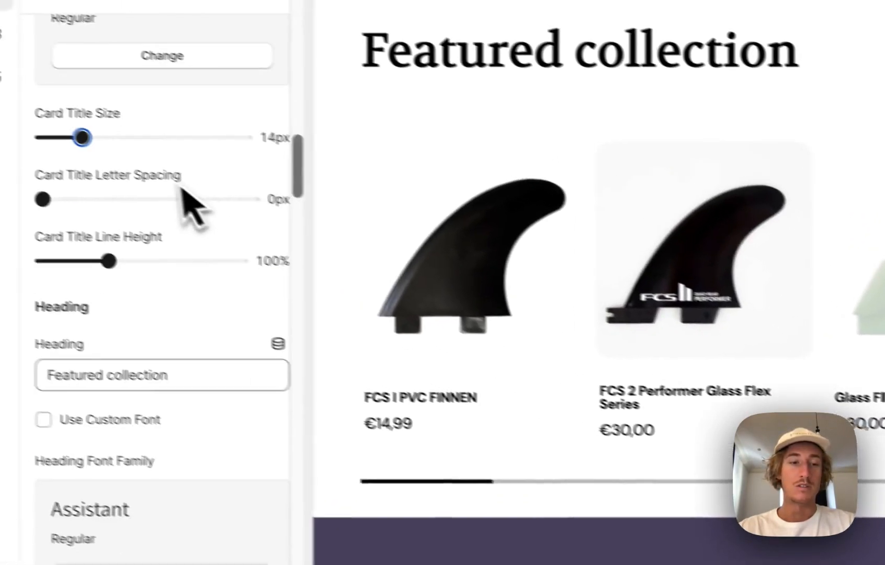
pyautogui.moveTo(227, 359); pyautogui.dragTo(24, 379)
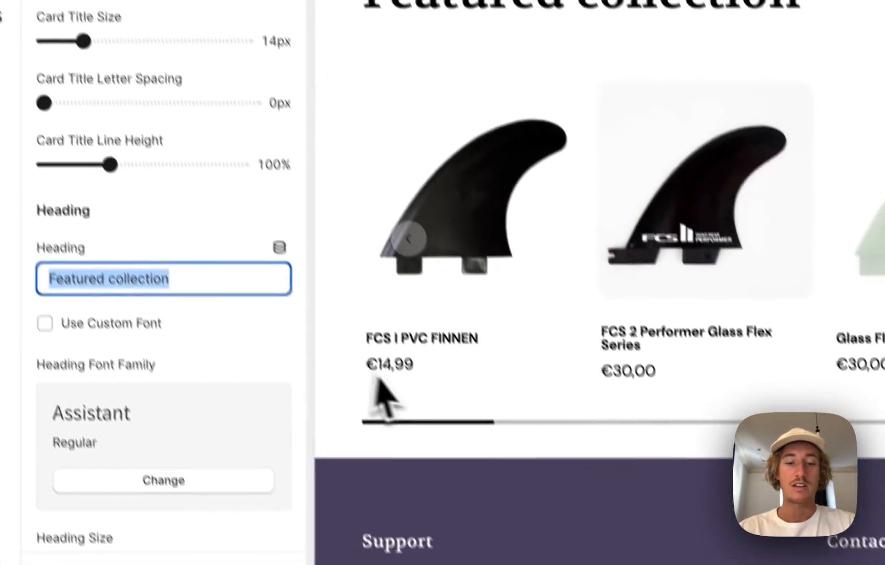
pyautogui.write('Select')
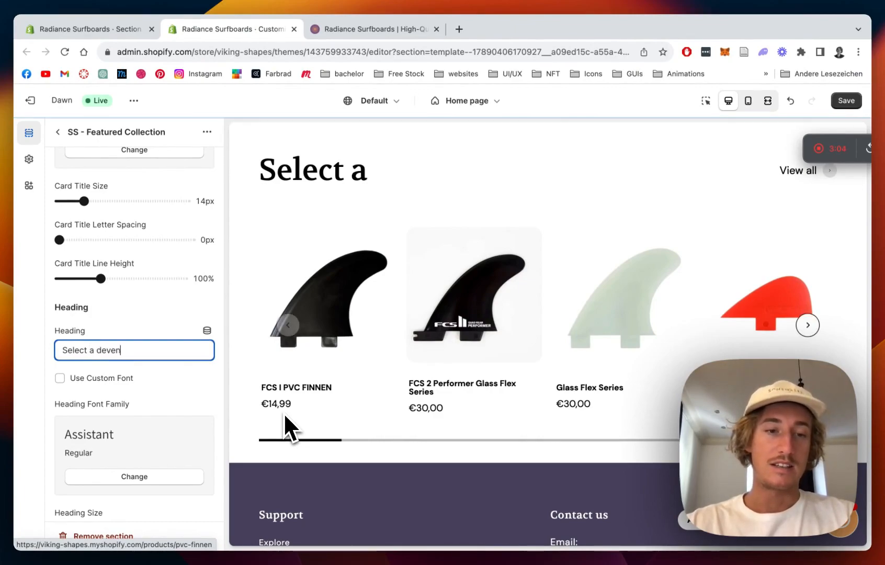
pyautogui.write('a decent ')
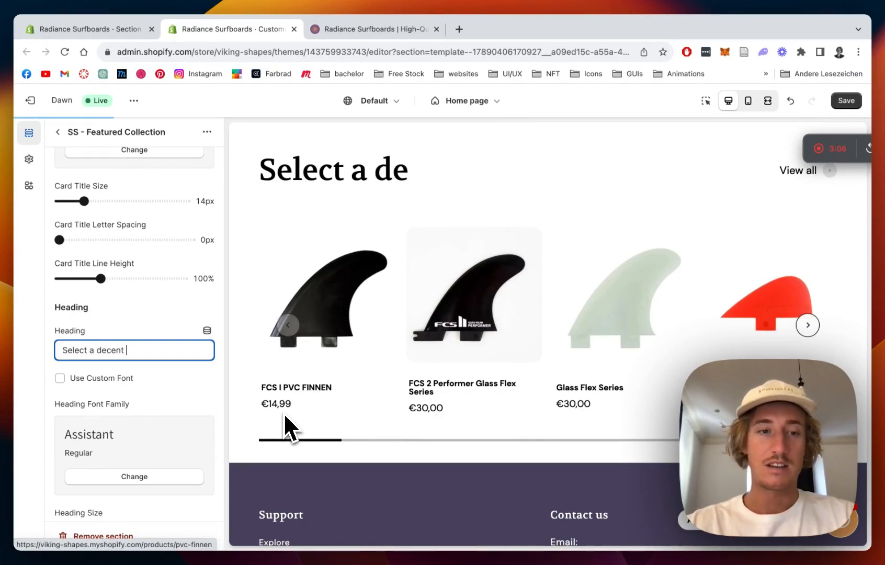
pyautogui.write('FIn for your surfb')
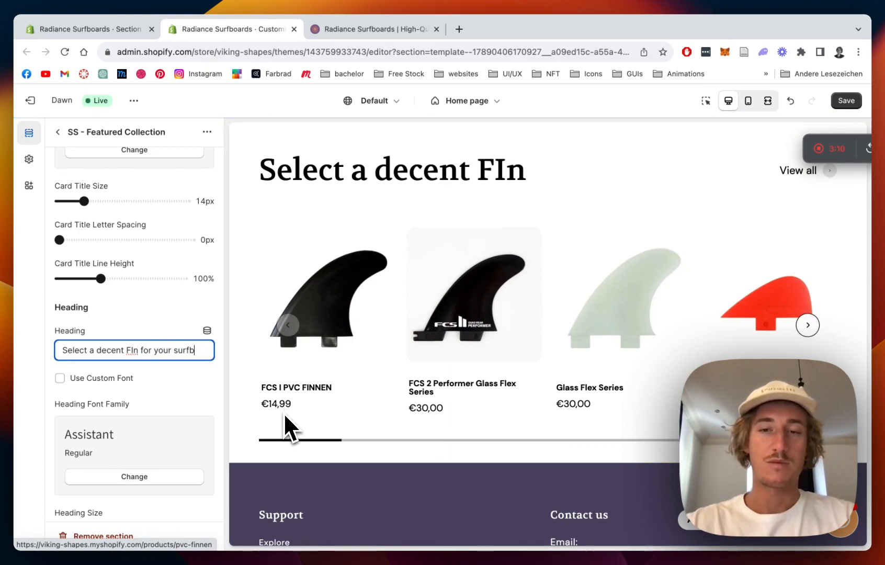
pyautogui.write('oard')
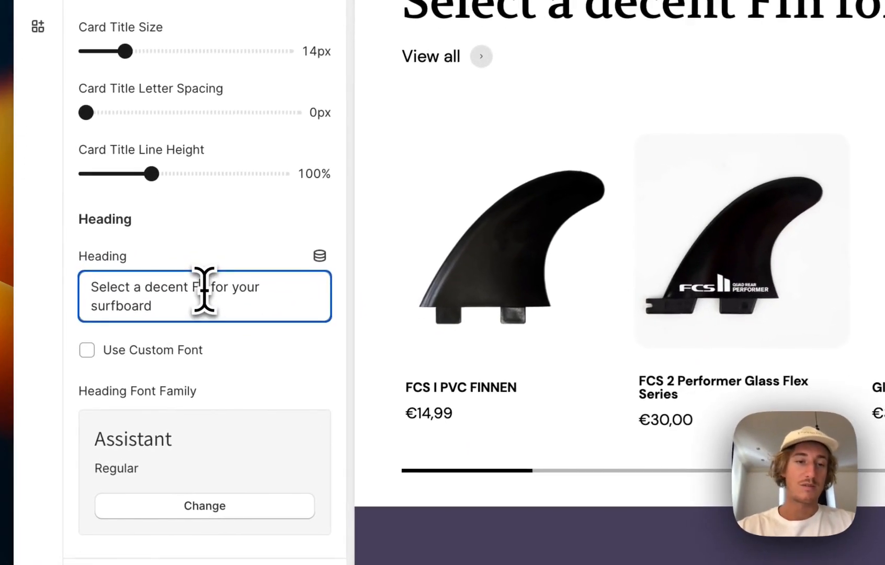
# Step: Correct the capital I in the heading and shorten it to "Select a decent Fin"
pyautogui.click(133, 351)
pyautogui.press('BackSpace')
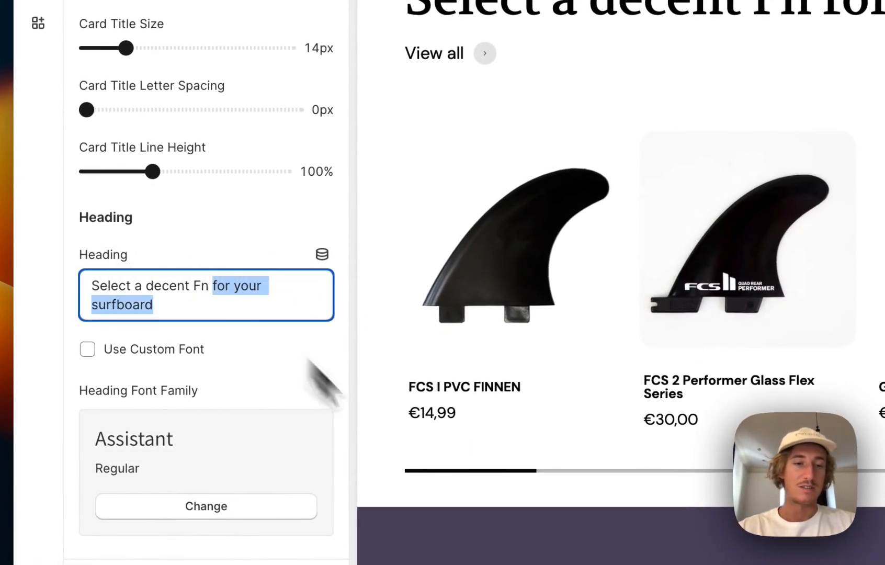
pyautogui.press('BackSpace')
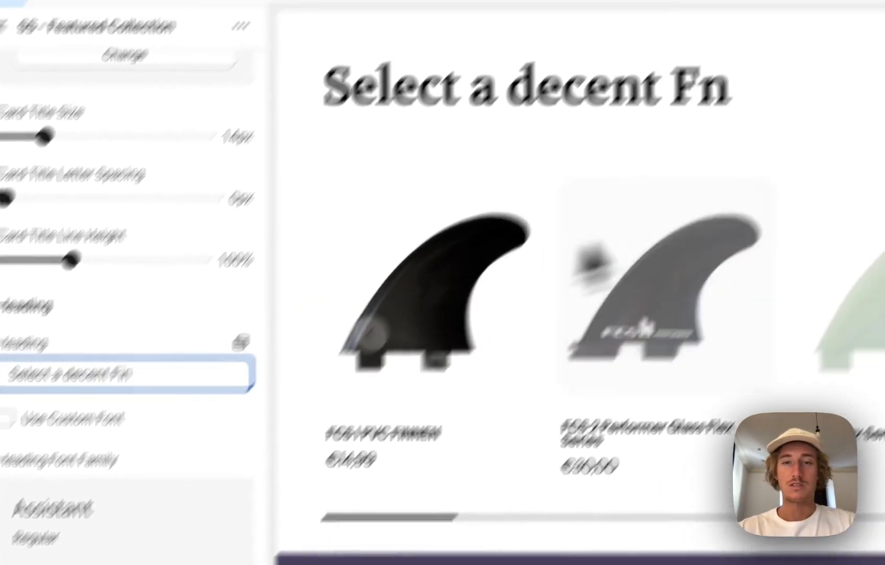
pyautogui.write('i')
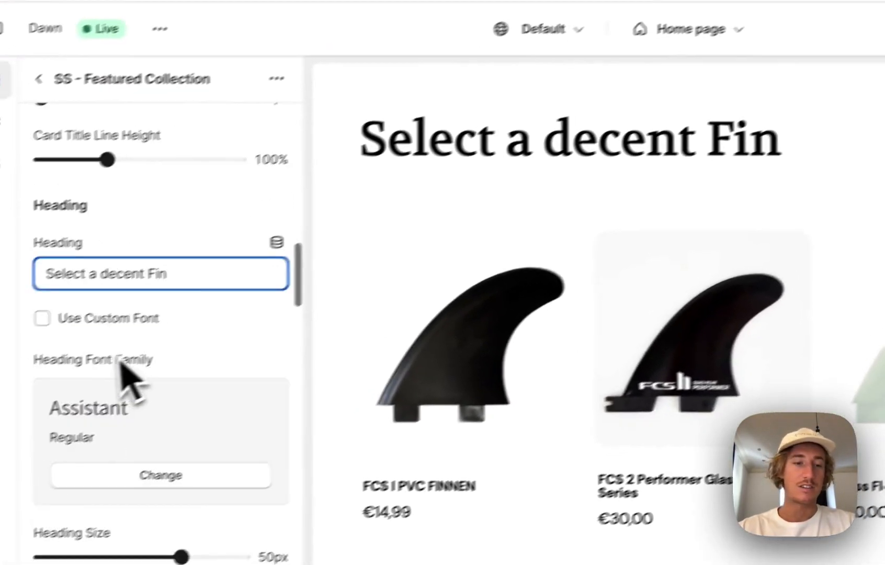
# Step: Set the Heading Size to 32px and place the cursor in the empty Subheading field
pyautogui.scroll(-5, 157, 361)
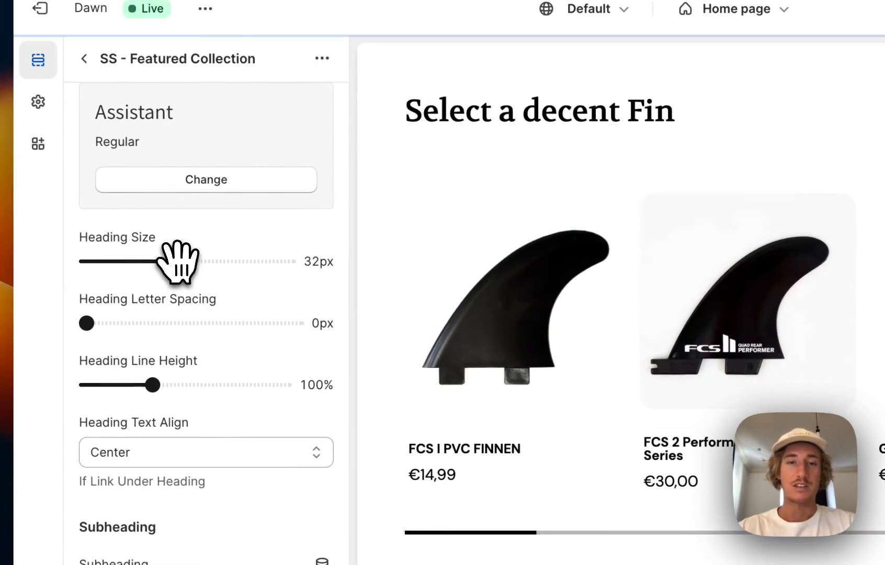
pyautogui.scroll(-5, 259, 292)
pyautogui.click(152, 328)
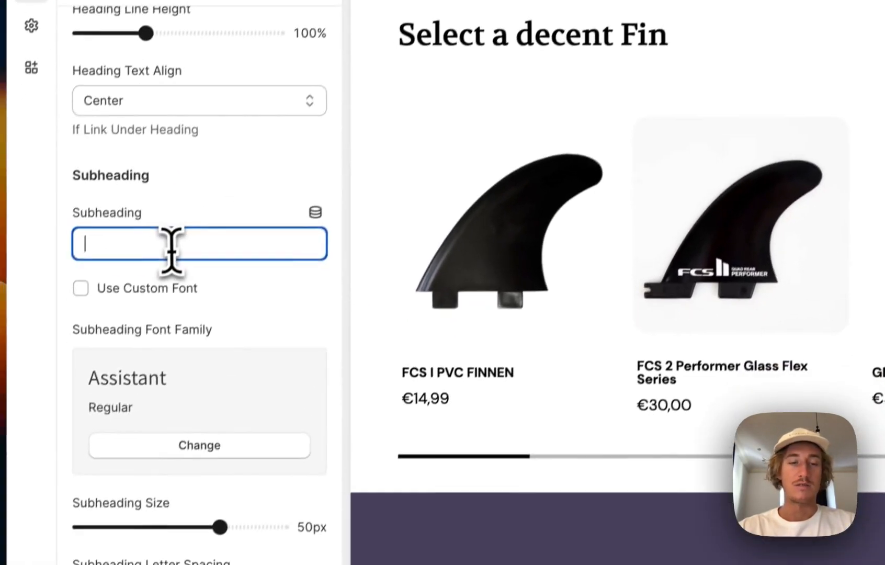
# Step: Extend the section's link text to "View all Fins"
pyautogui.scroll(-10, 188, 259)
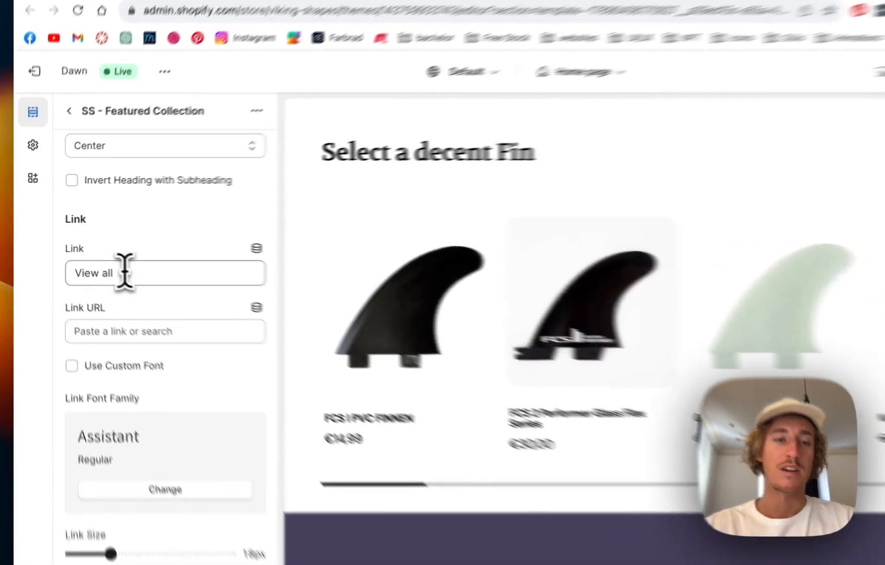
pyautogui.click(112, 261)
pyautogui.write('Fins')
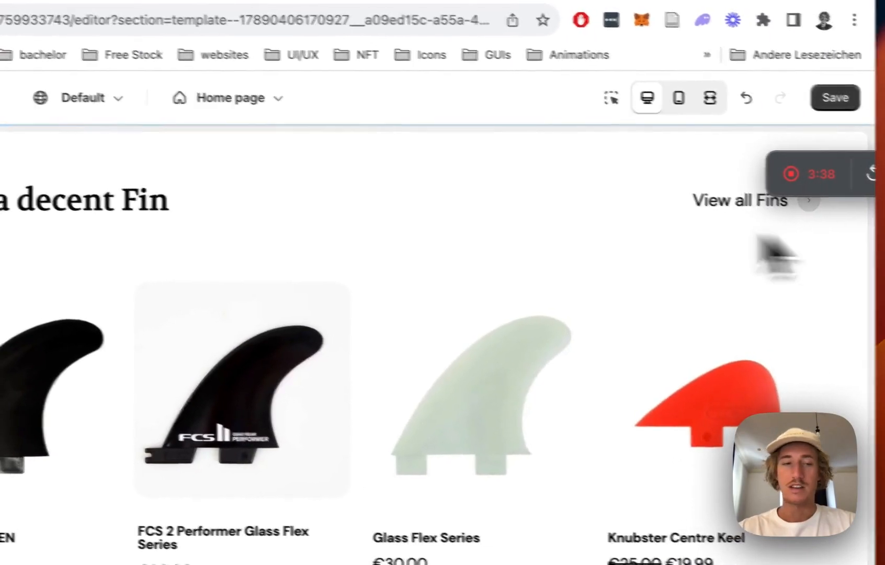
# Step: Set the Link URL of the "View all Fins" link to the Fins collection
pyautogui.scroll(-1, 290, 363)
pyautogui.scroll(-5, 195, 361)
pyautogui.scroll(5, 227, 356)
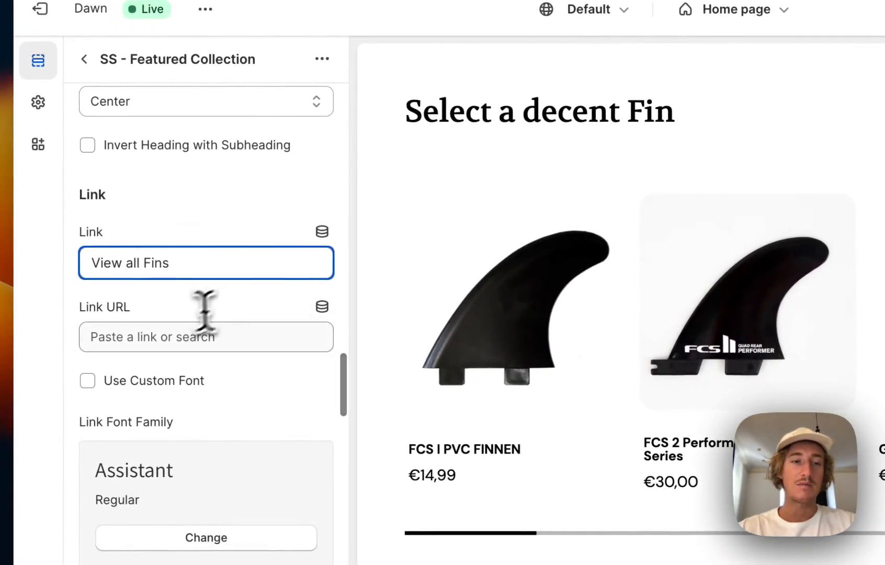
pyautogui.click(85, 347)
pyautogui.click(189, 109)
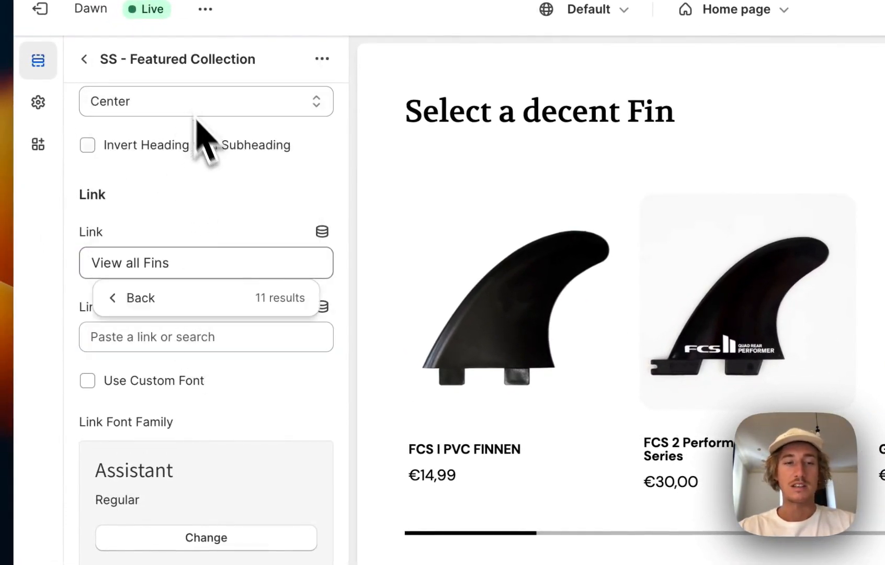
pyautogui.click(195, 522)
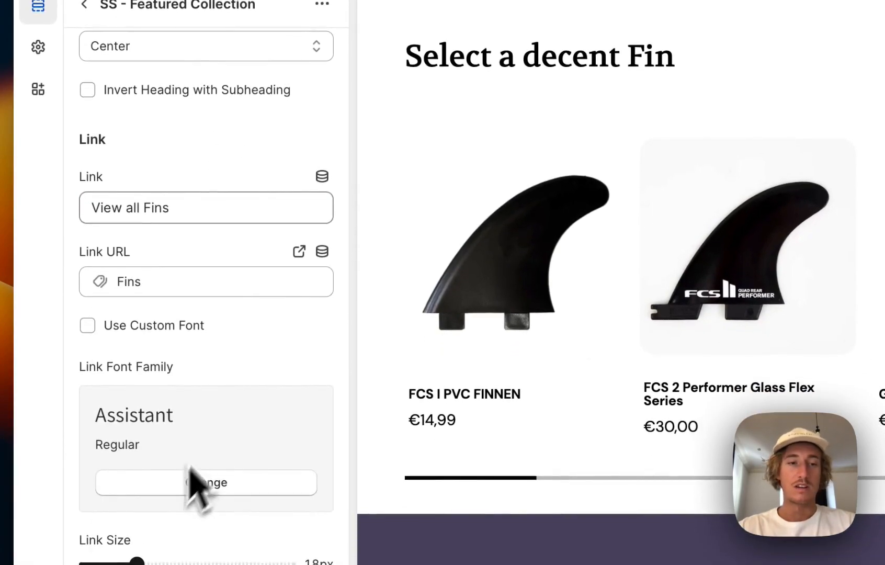
# Step: Open the color picker for the Heading Color in the Section Colors settings
pyautogui.scroll(-15, 230, 275)
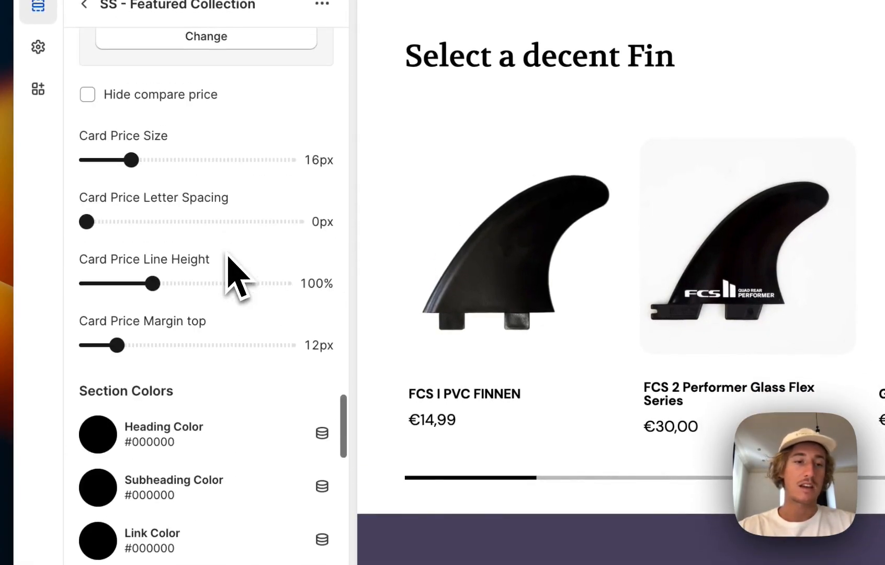
pyautogui.scroll(-5, 233, 273)
pyautogui.click(97, 128)
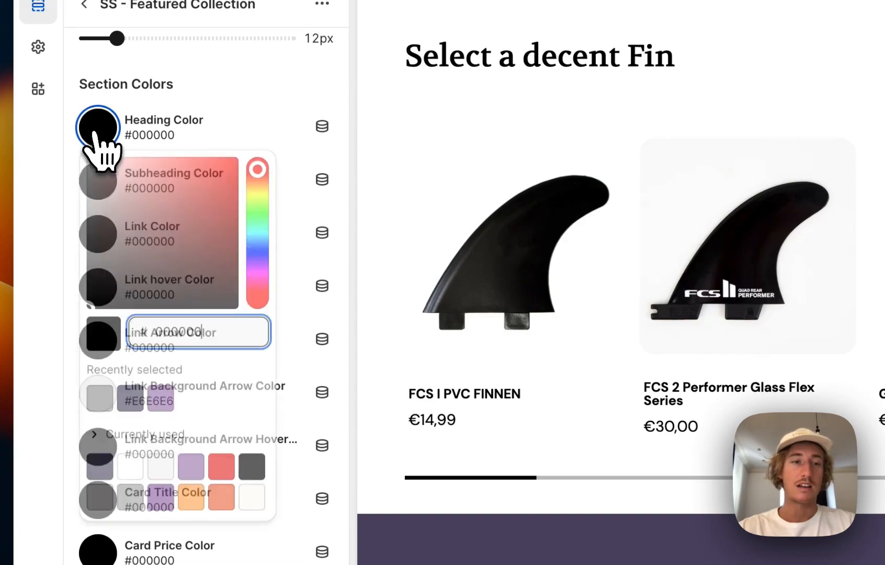